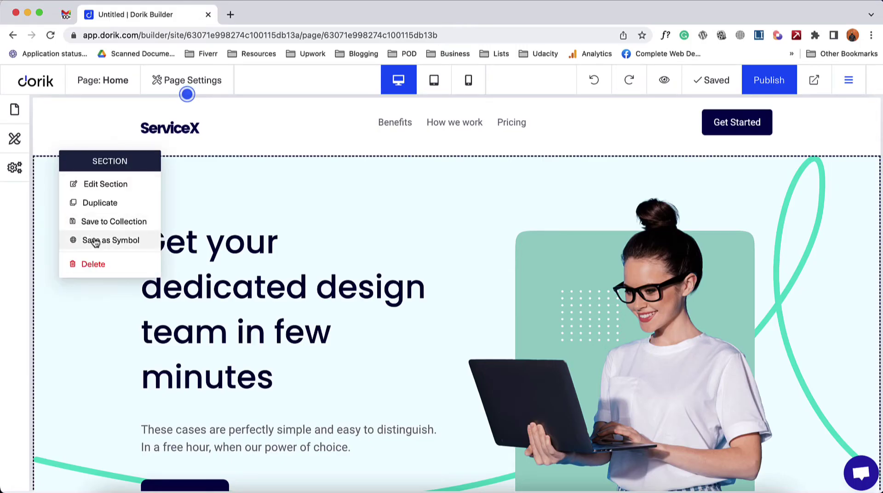
Bring up a section's options menu on the ServiceX Home page in the Dorik builder
right_click(183, 223)
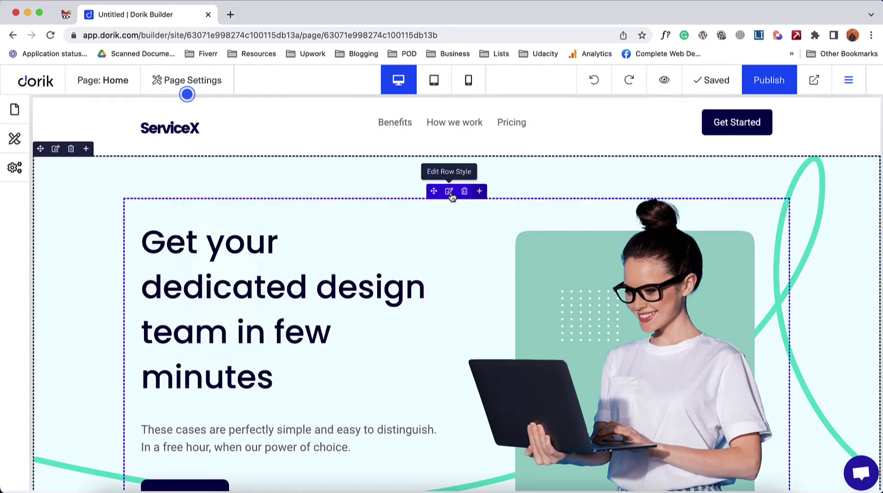
right_click(450, 192)
scroll(217, 371, down, 3)
right_click(215, 371)
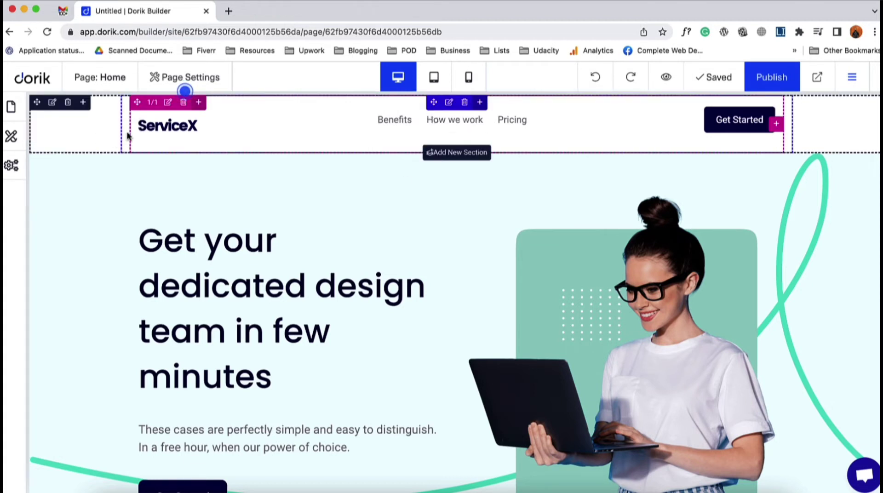
Save the ServiceX header section as a linked symbol named 'nav'
right_click(65, 133)
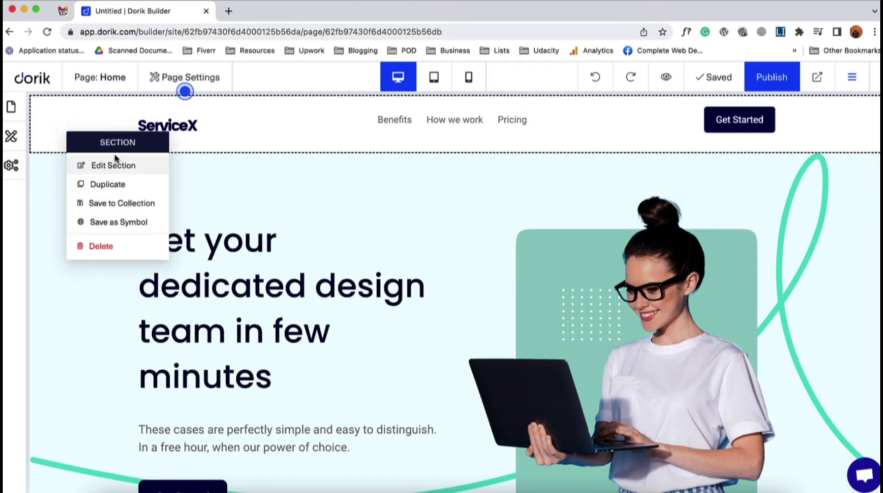
click(143, 225)
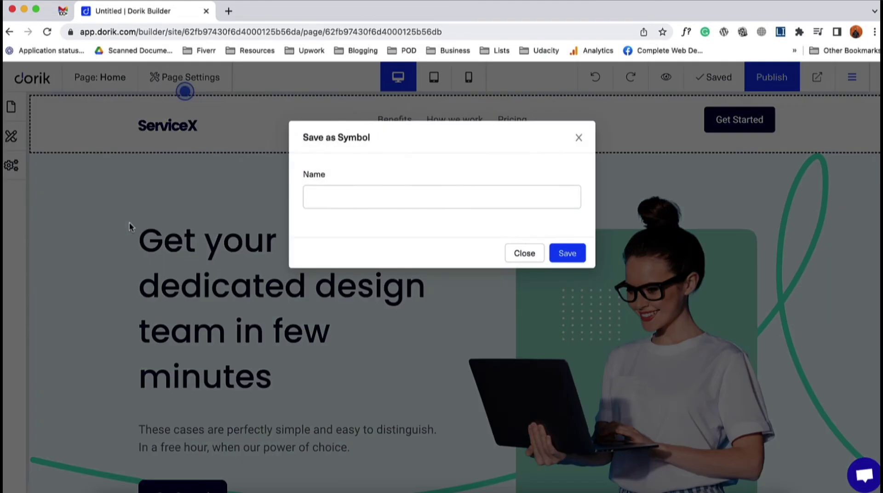
click(354, 204)
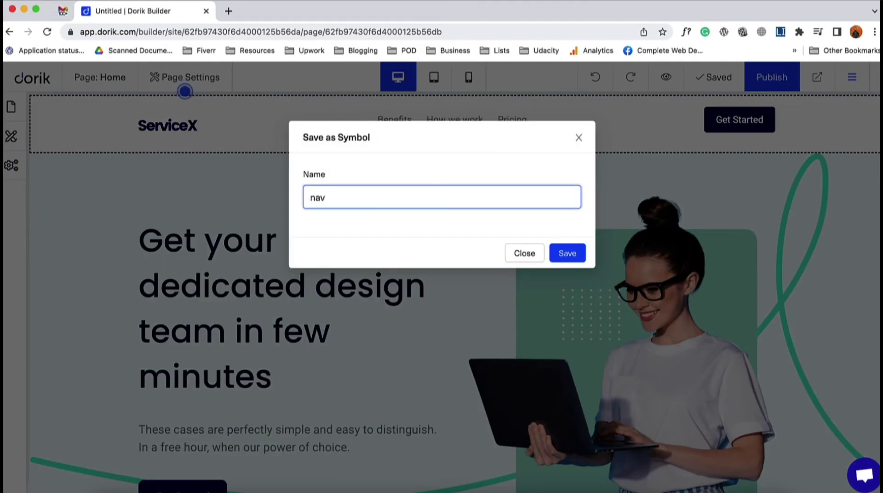
click(571, 254)
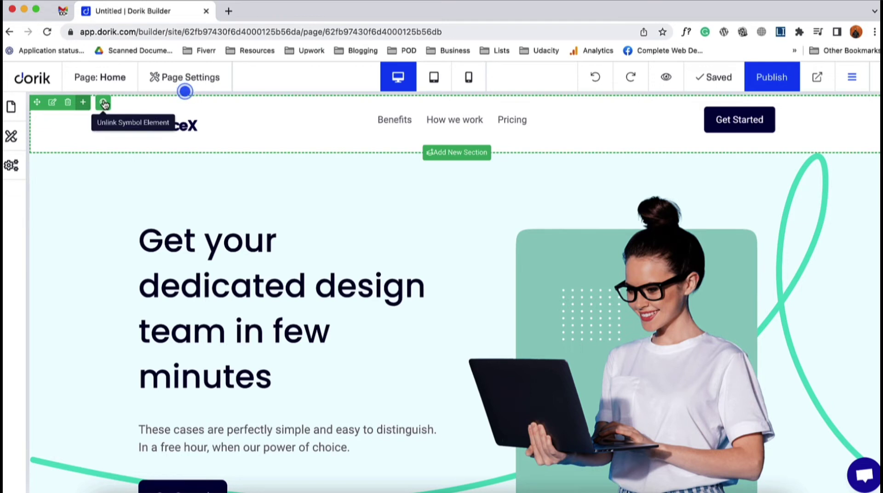
Save the hero's Get Started button as an element symbol named 'btn'
scroll(99, 227, down, 1)
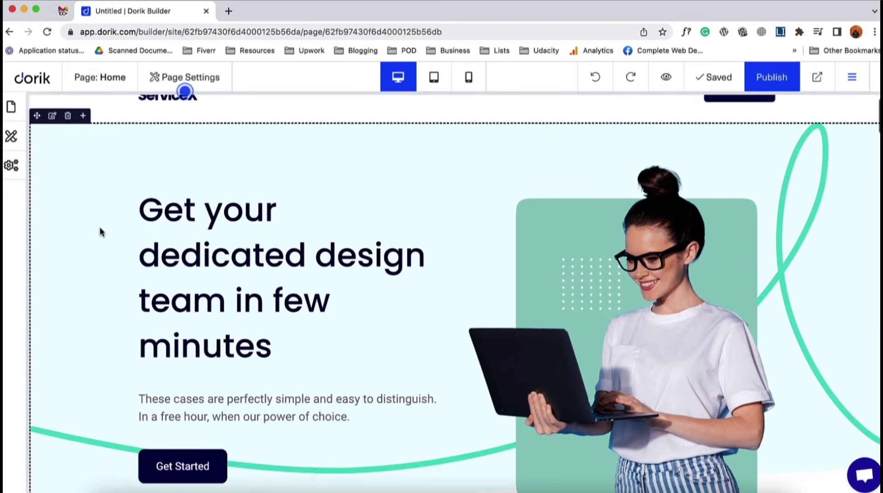
scroll(130, 180, down, 2)
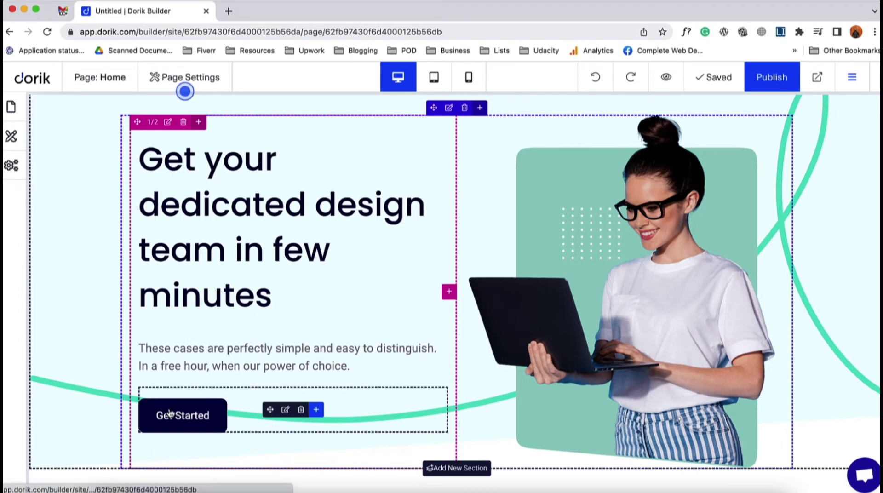
right_click(207, 401)
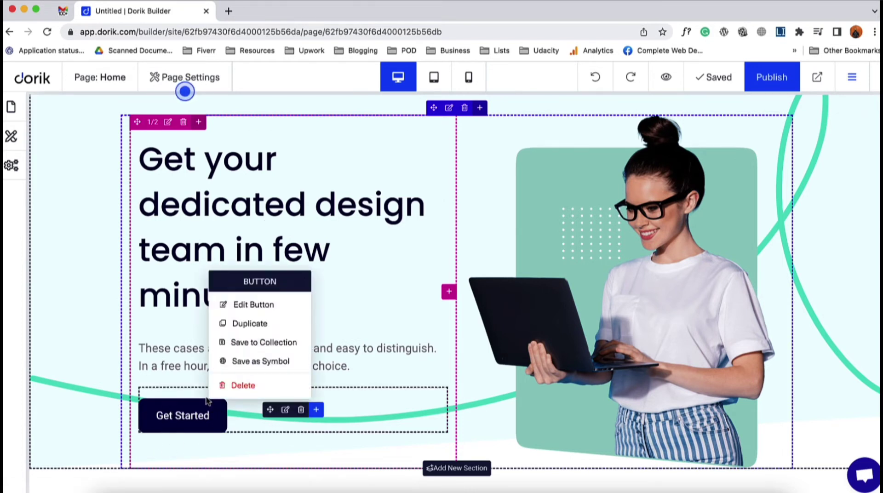
click(275, 361)
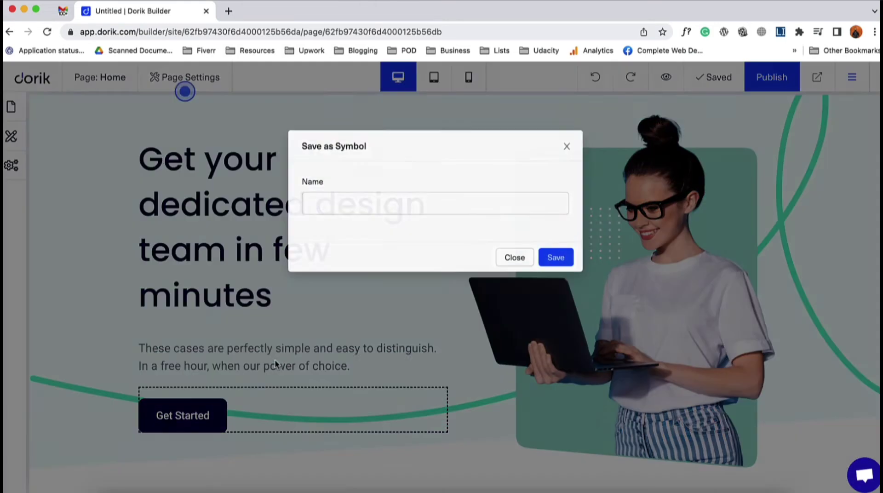
click(375, 204)
text(bt)
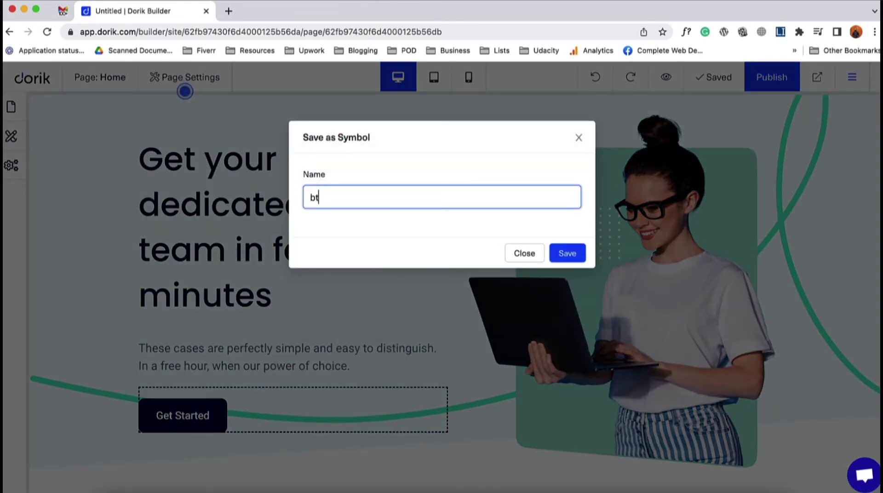
text(m)
click(566, 254)
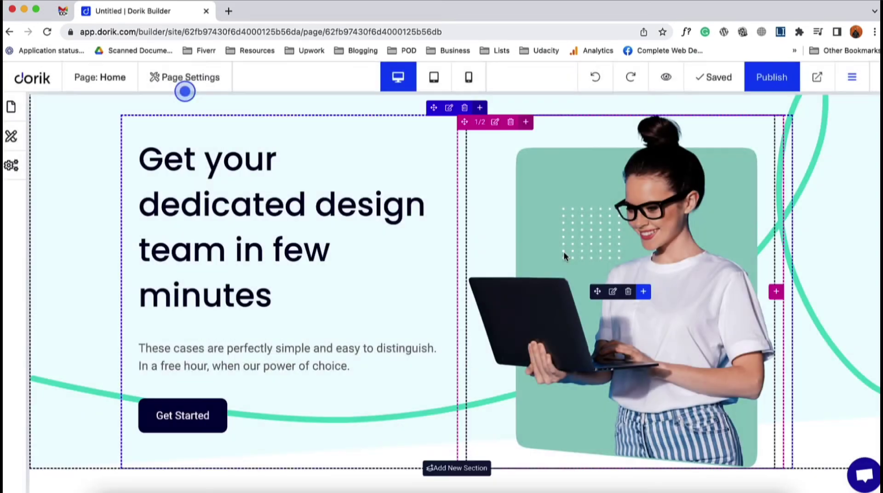
scroll(178, 313, up, 3)
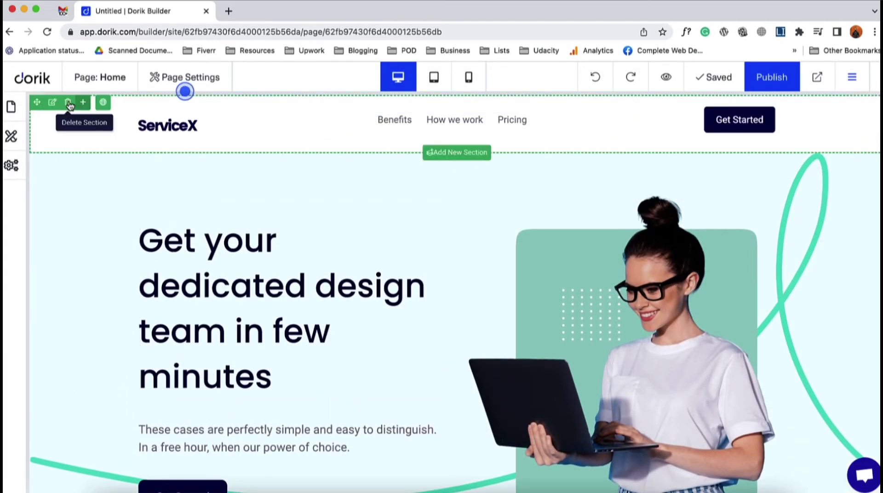
scroll(115, 361, down, 2)
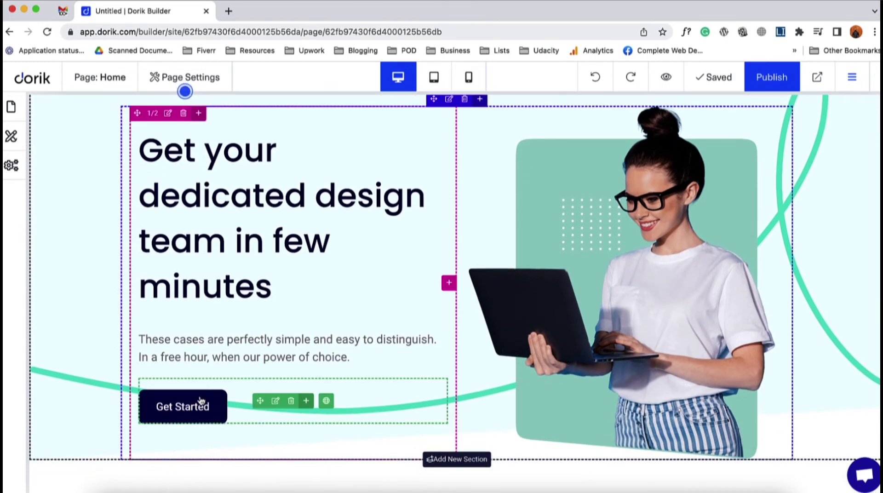
scroll(247, 404, up, 2)
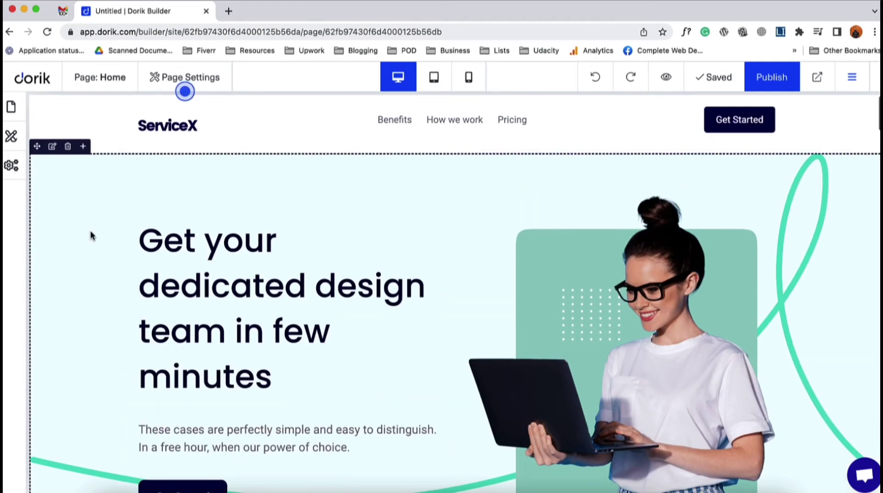
Add a new page to the site and open New Page in the editor
click(11, 106)
click(84, 199)
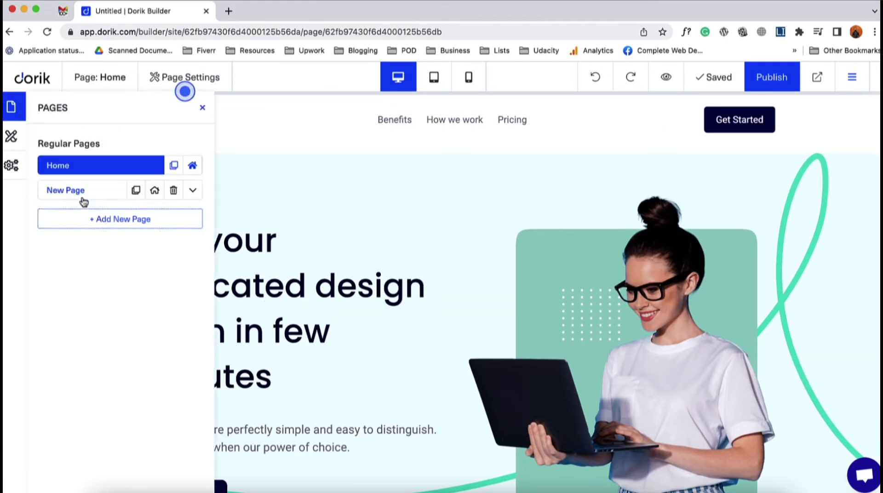
click(70, 195)
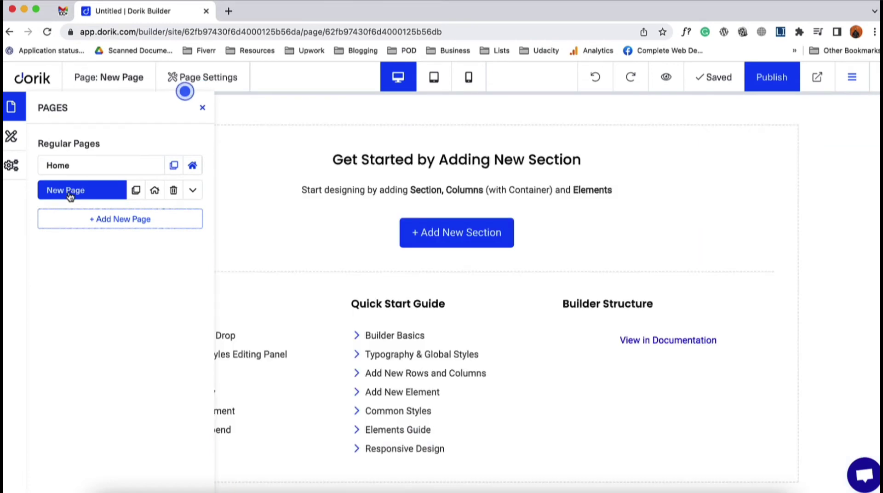
click(202, 108)
Insert the saved 'nav' section symbol at the top of New Page
click(450, 244)
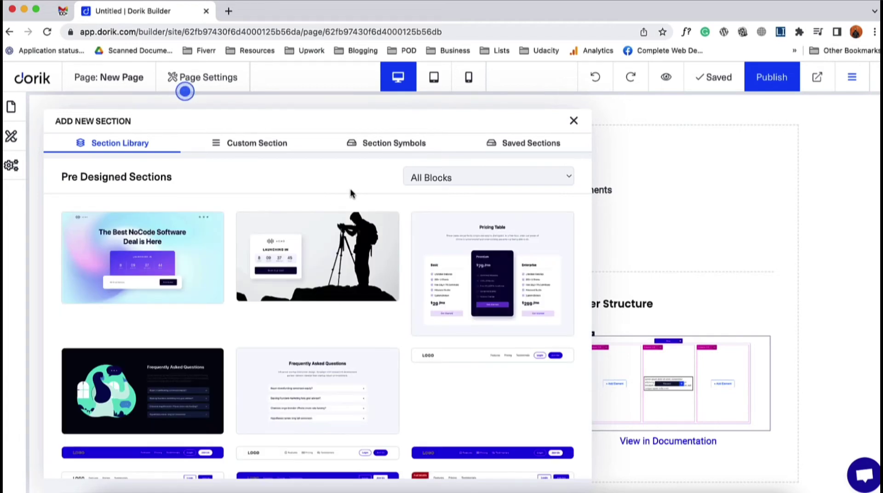
click(380, 149)
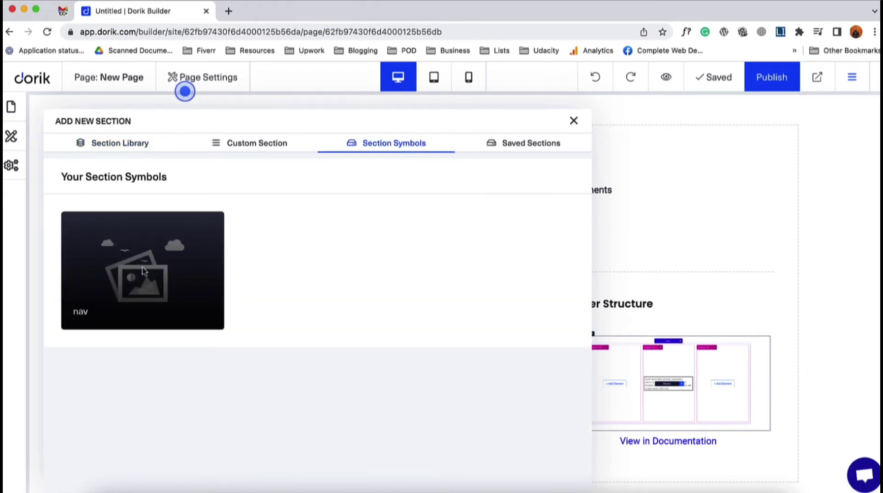
click(144, 272)
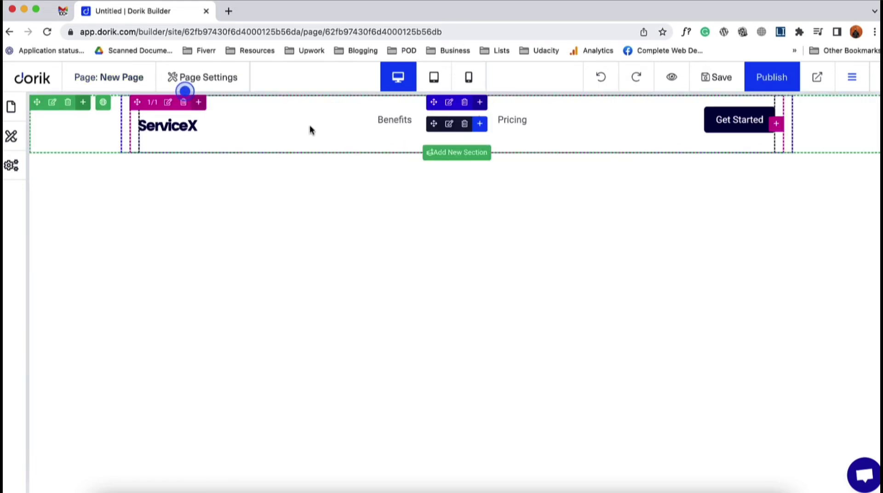
Duplicate the header's Pricing navigation link and rename the copy to 'About'
click(322, 123)
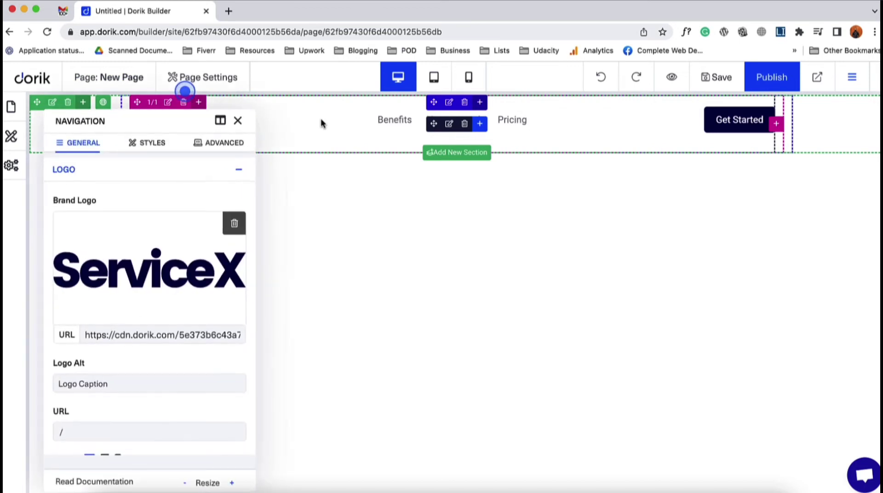
scroll(226, 174, down, 3)
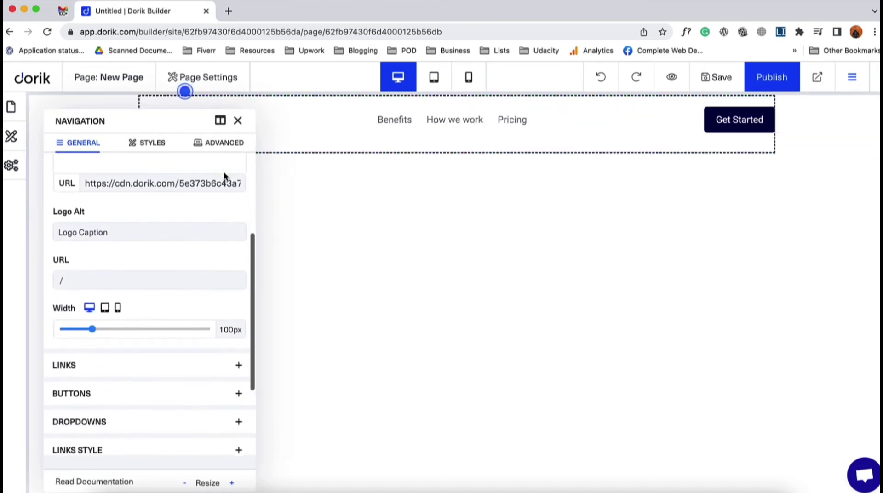
scroll(224, 177, down, 2)
click(131, 289)
scroll(130, 289, down, 2)
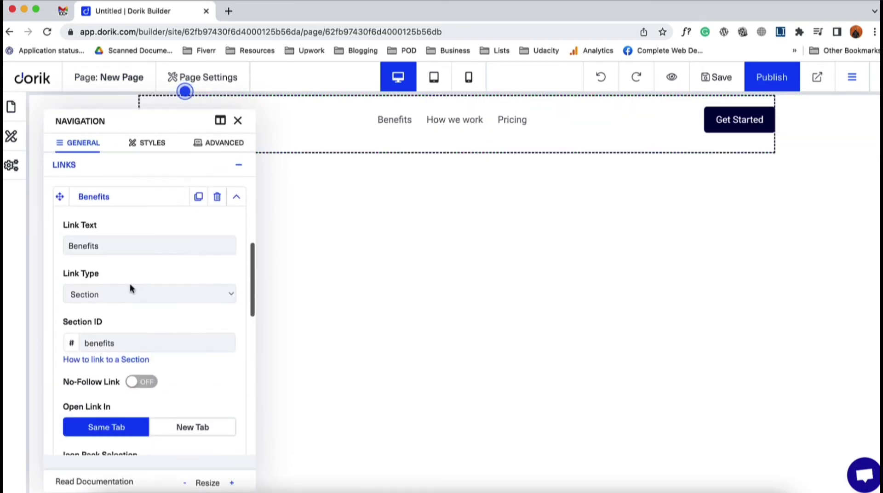
click(237, 198)
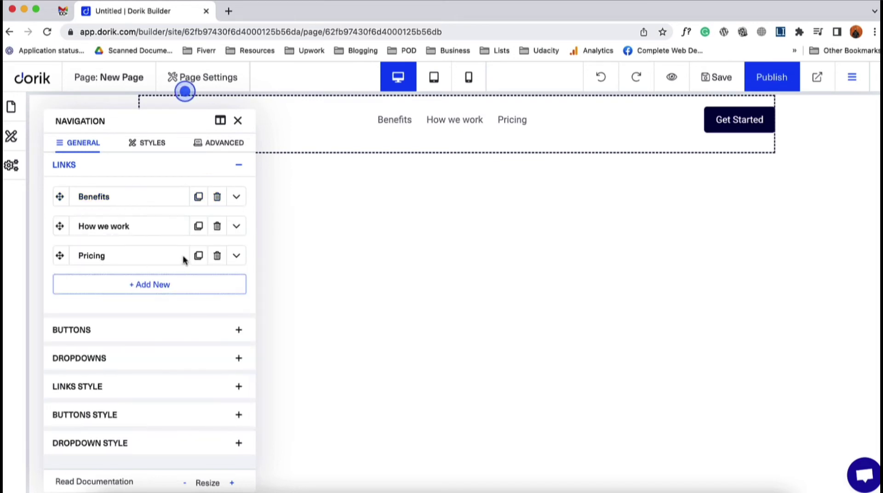
click(199, 256)
click(236, 286)
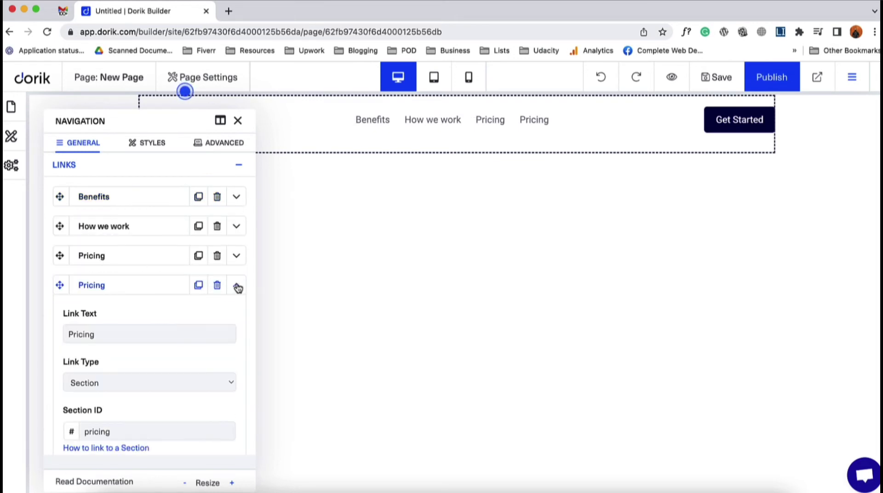
double_click(139, 331)
text(About)
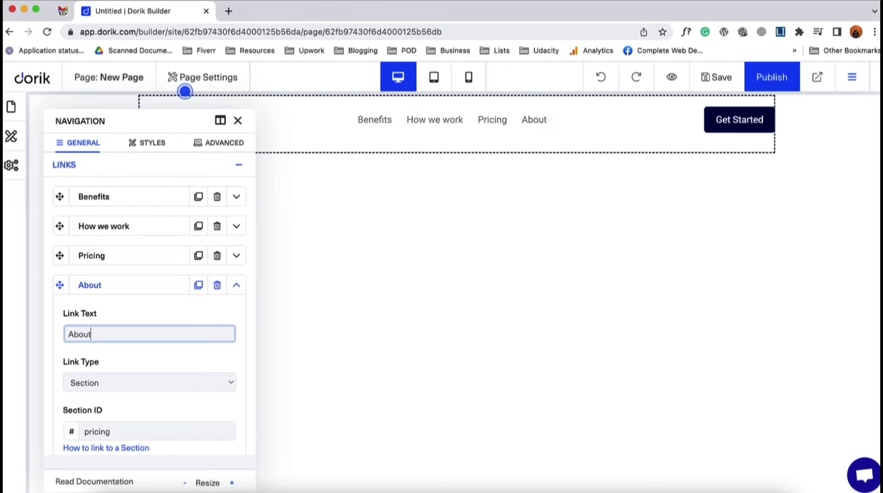
click(237, 286)
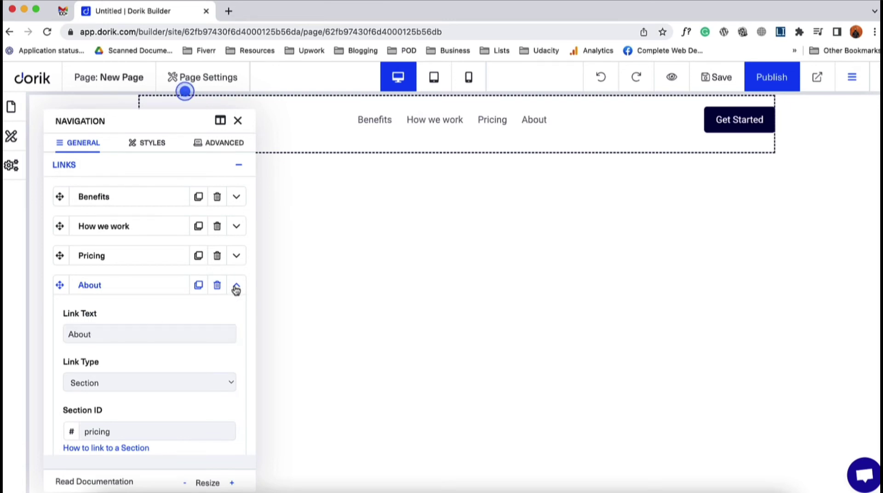
click(238, 121)
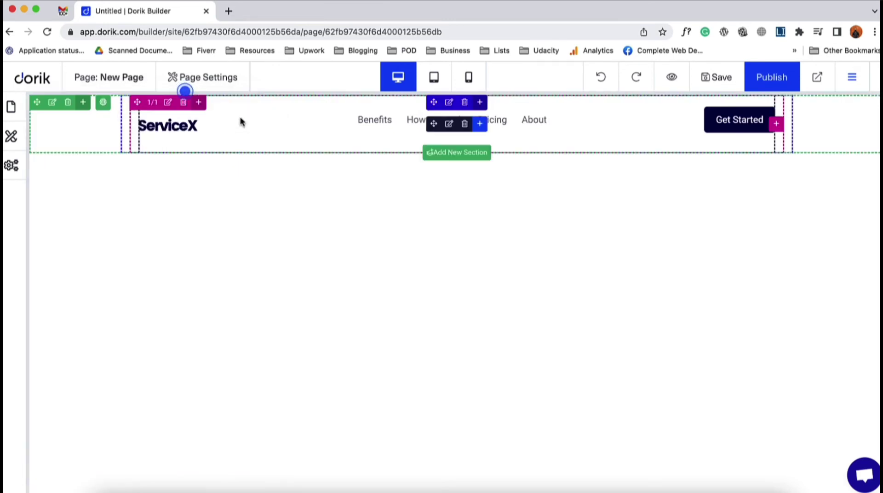
Visit Home, return to New Page, and show Custom Section layouts below the header
click(8, 114)
click(87, 166)
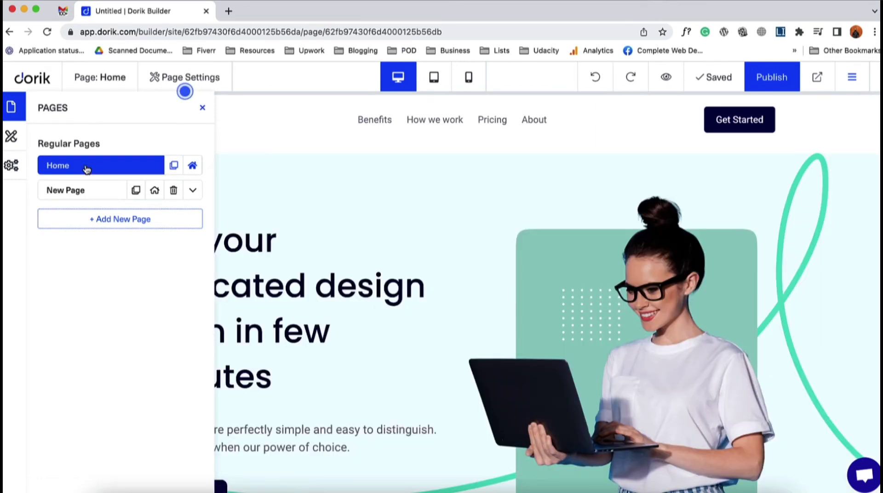
click(202, 108)
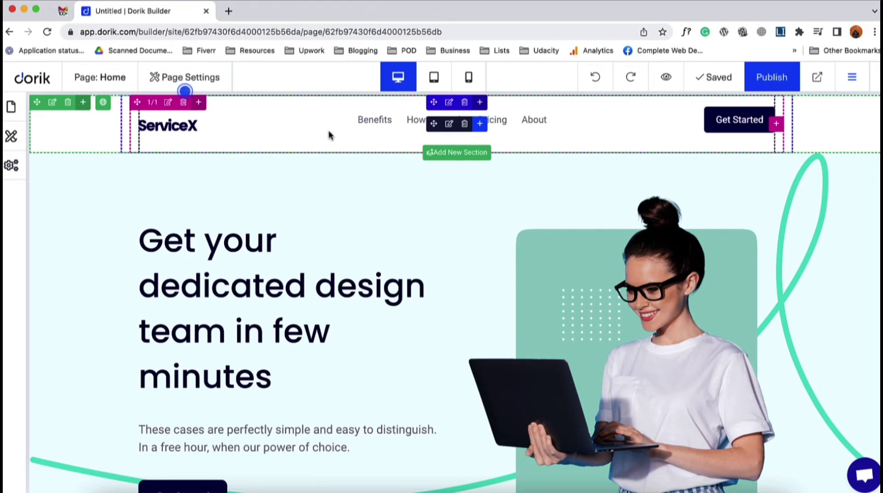
click(11, 107)
click(87, 191)
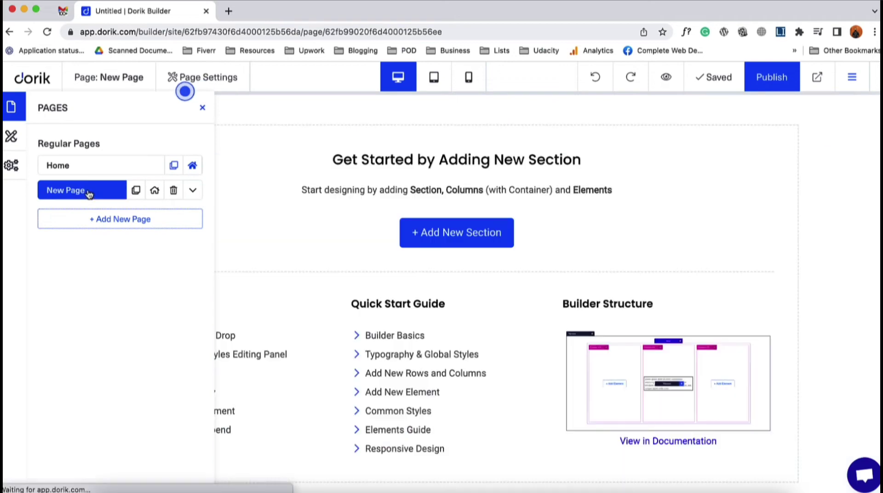
click(202, 107)
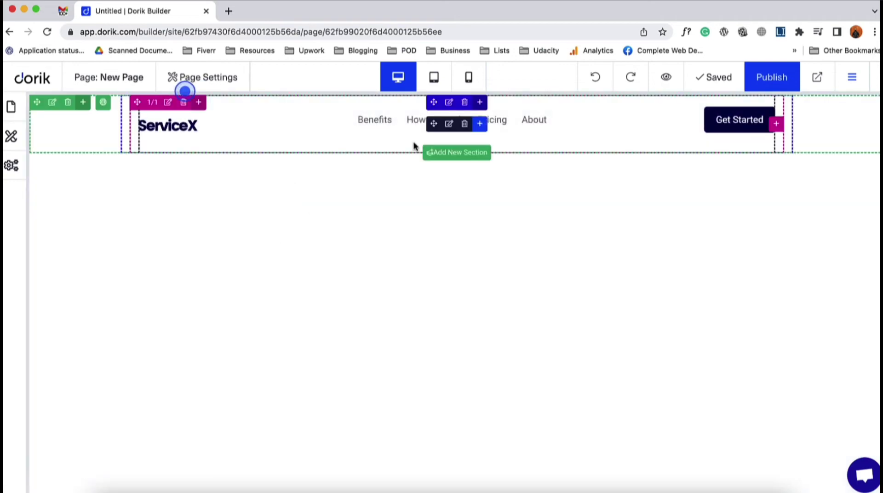
click(437, 154)
click(273, 146)
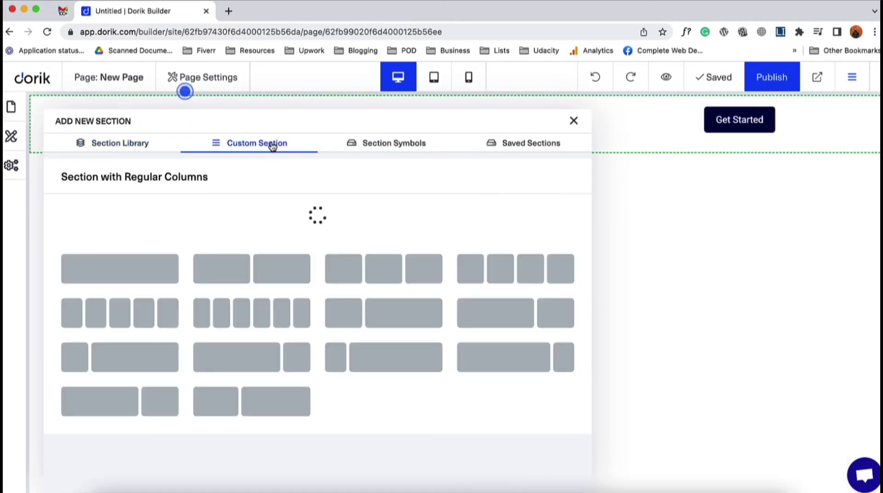
Add a two-equal-column section and bring up element choices for its left column
click(234, 228)
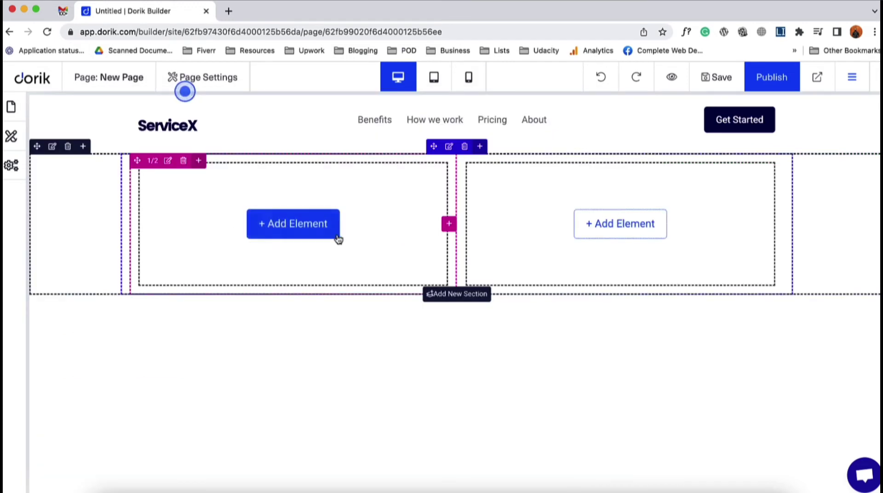
click(285, 234)
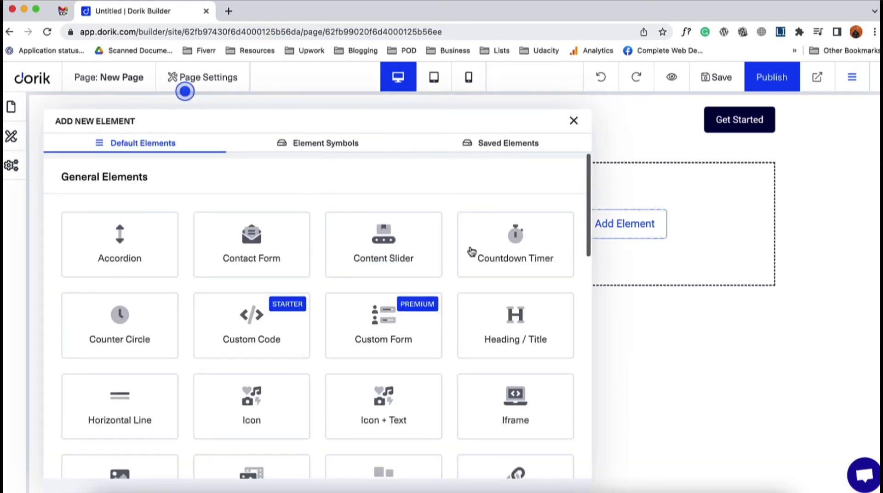
scroll(516, 340, down, 2)
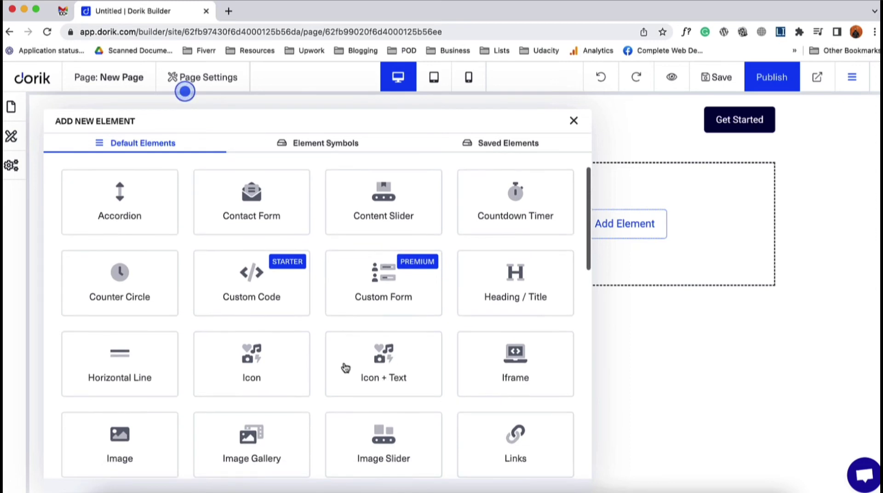
scroll(414, 374, up, 2)
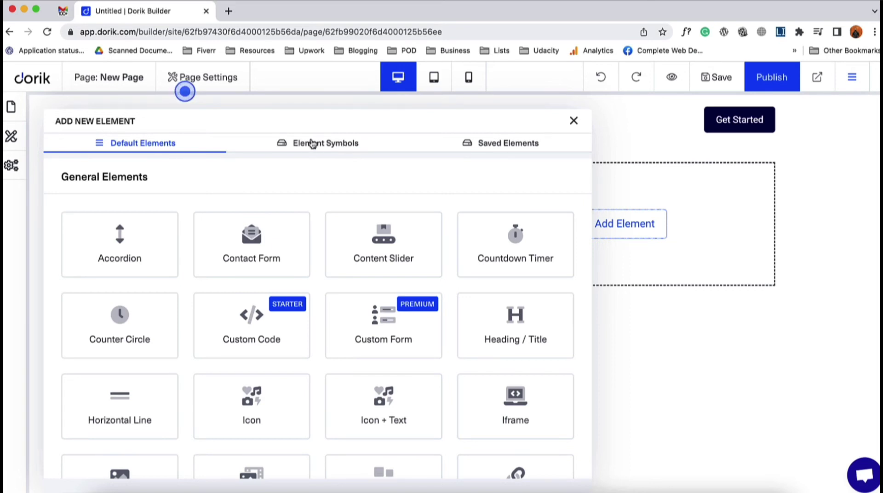
Insert the 'btn' Get Started element symbol into the left column
click(336, 151)
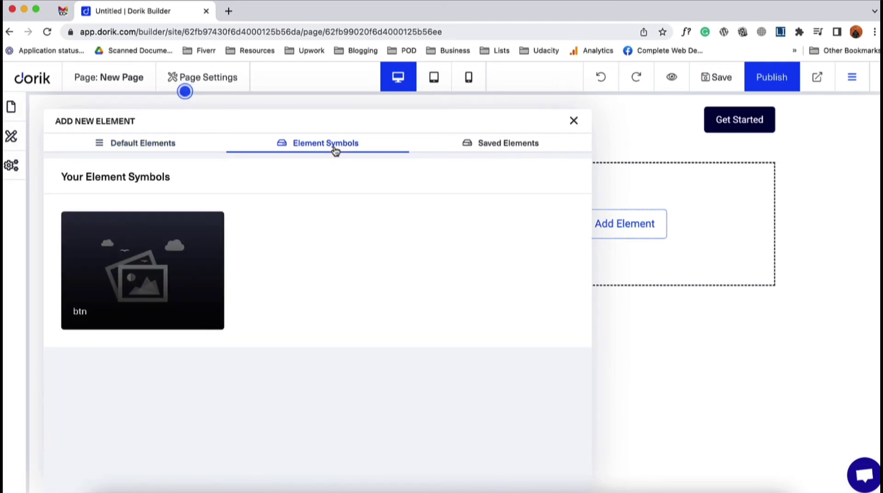
click(166, 262)
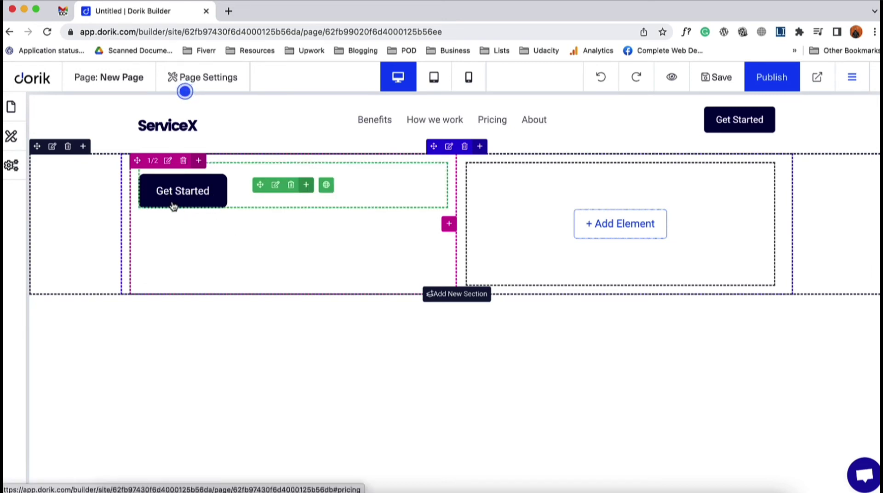
On the Home page, save the Awesome Benefits section as 'Section Collection'
click(17, 109)
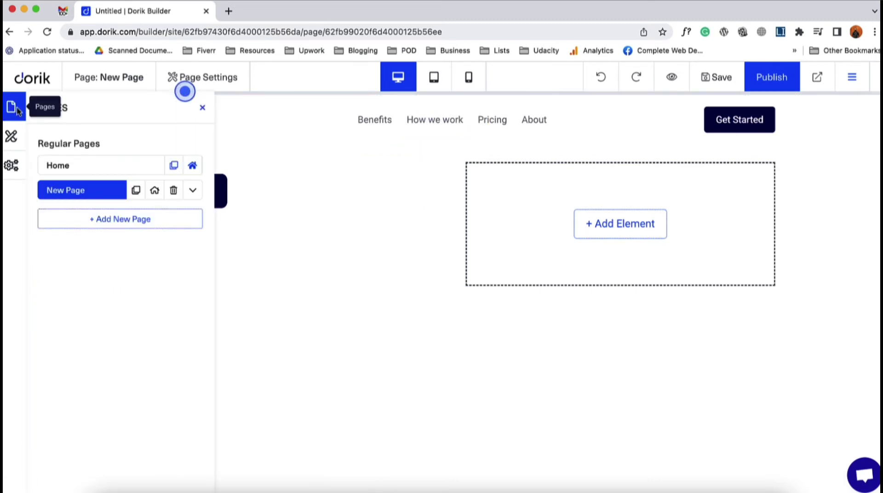
click(78, 167)
scroll(110, 263, down, 3)
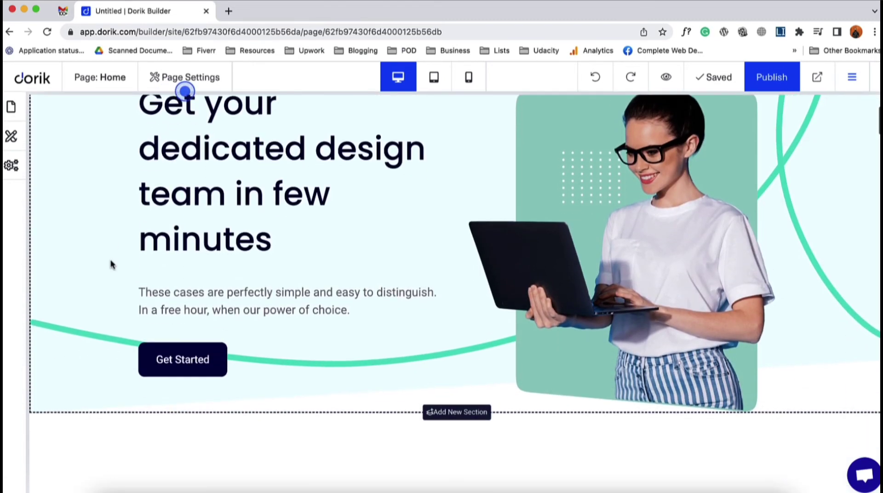
scroll(103, 376, down, 5)
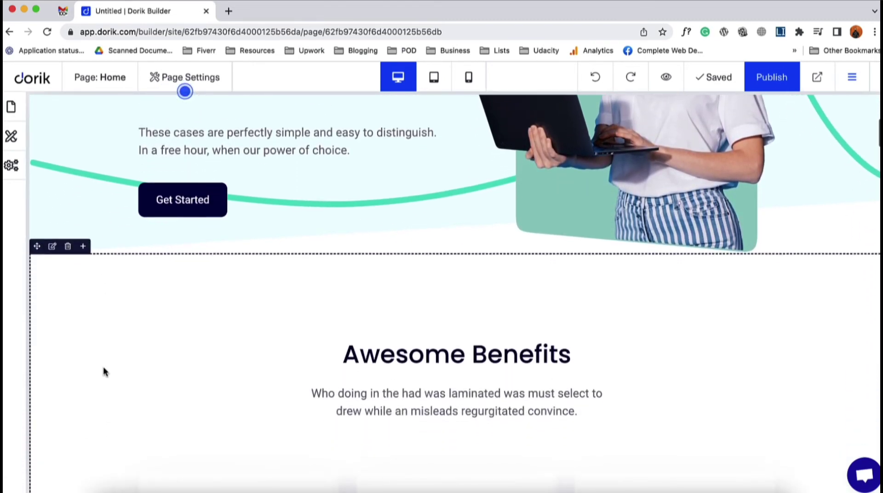
right_click(54, 254)
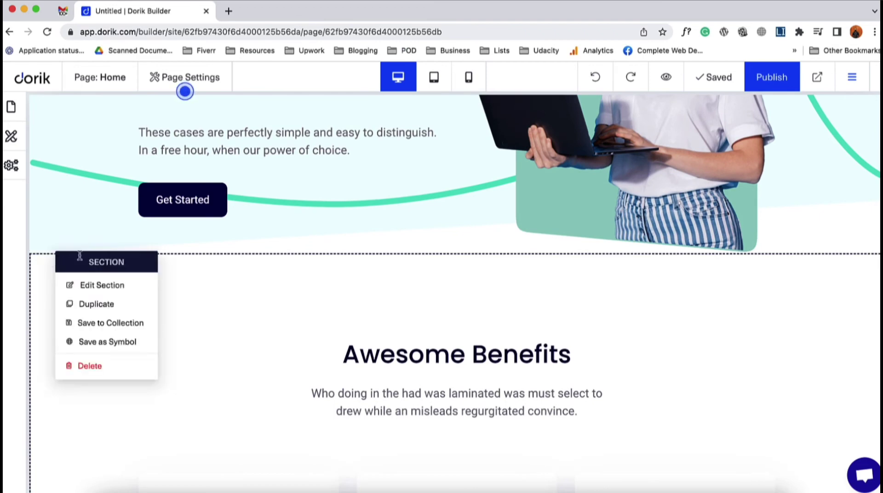
click(108, 324)
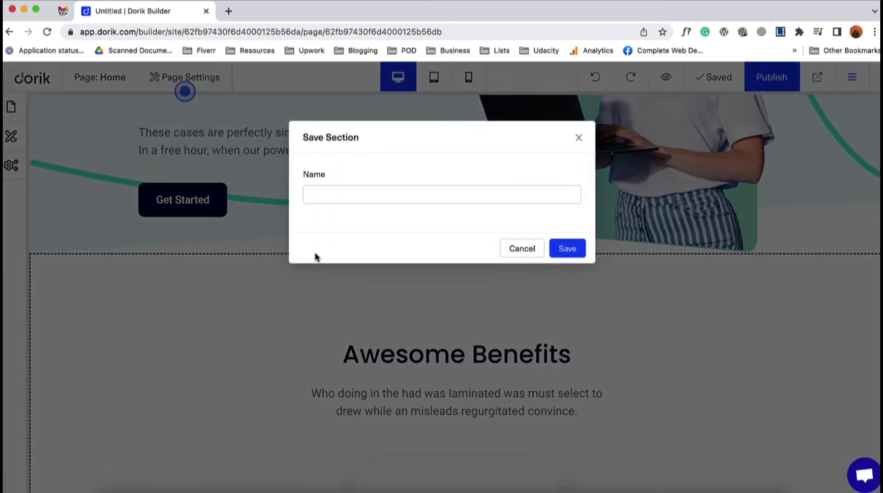
click(343, 195)
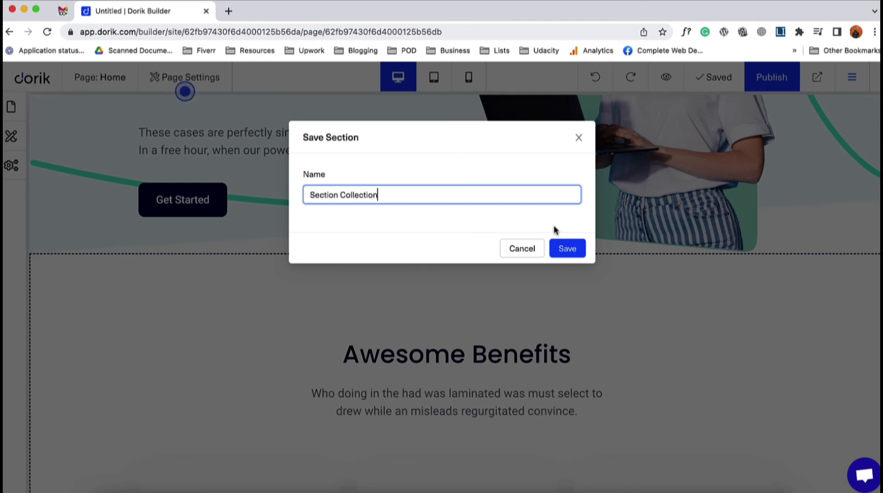
click(569, 248)
Switch the editor back to New Page
scroll(414, 299, down, 3)
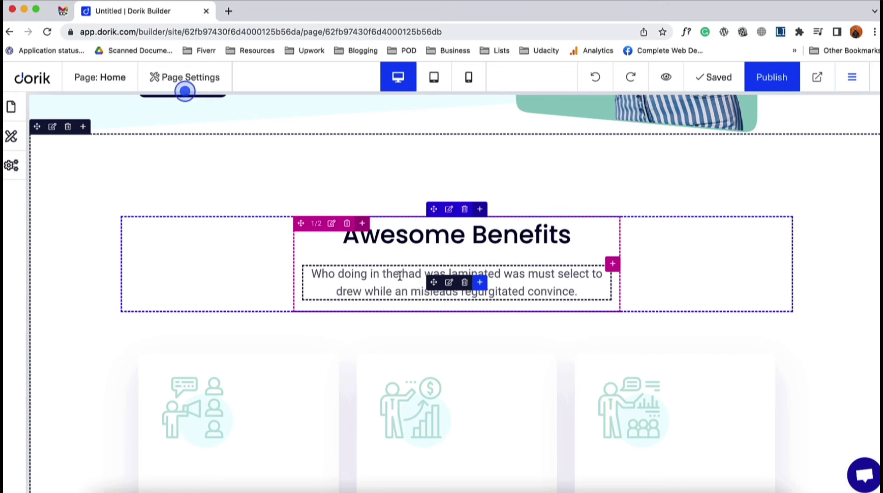
scroll(383, 287, up, 1)
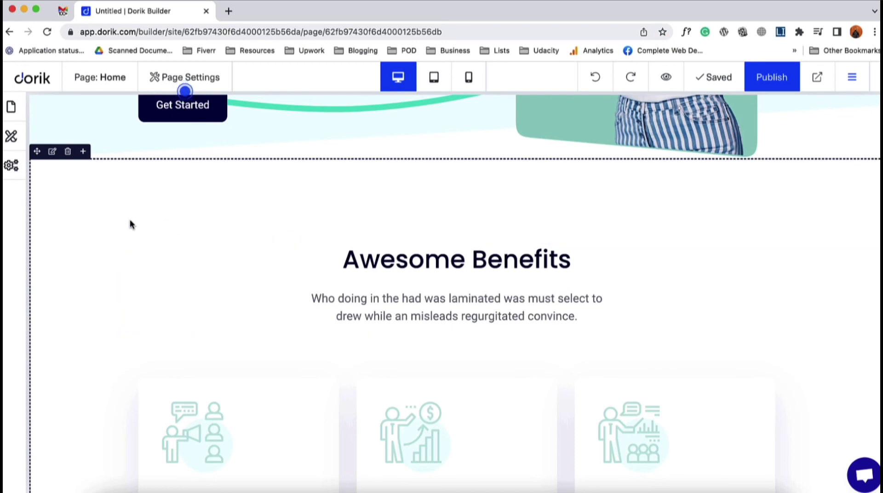
scroll(83, 386, down, 5)
scroll(81, 368, up, 5)
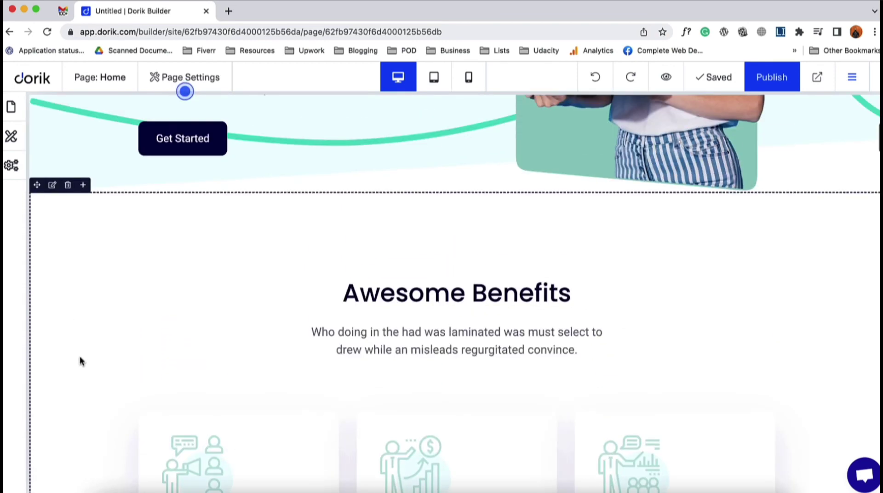
click(22, 116)
click(73, 191)
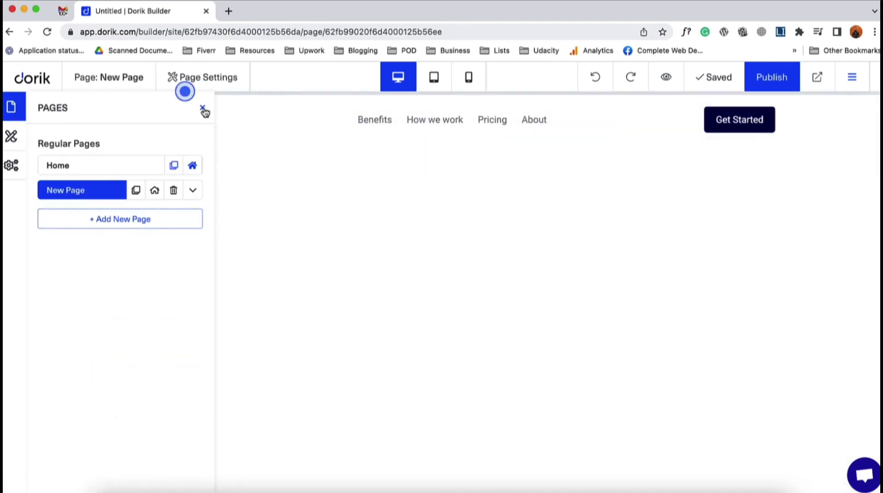
Insert the saved 'Section Collection' Benefits section below the Get Started row
click(203, 107)
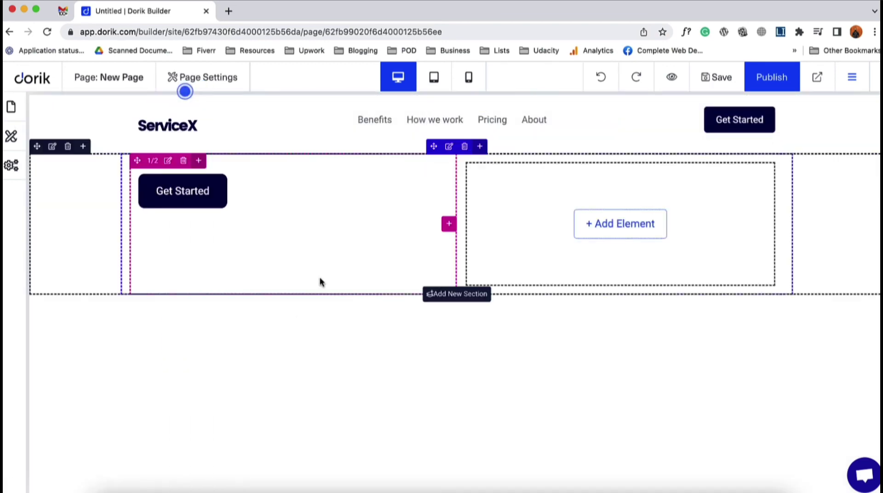
click(457, 295)
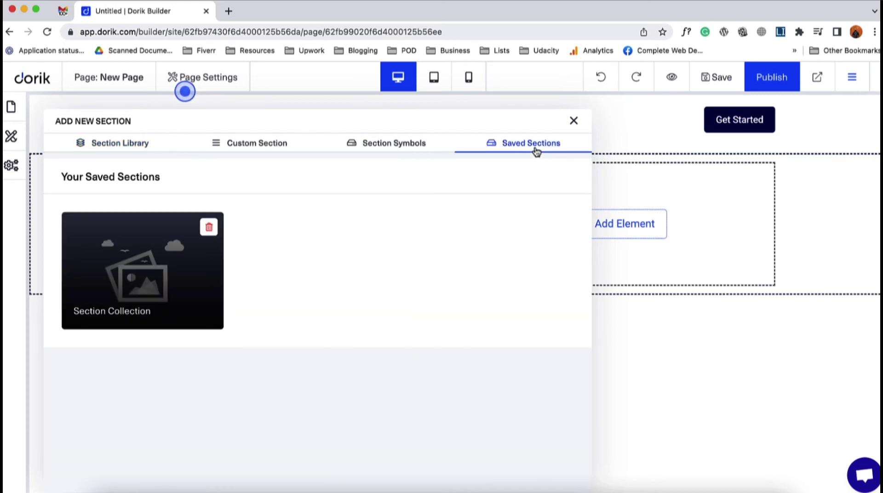
click(534, 150)
click(139, 271)
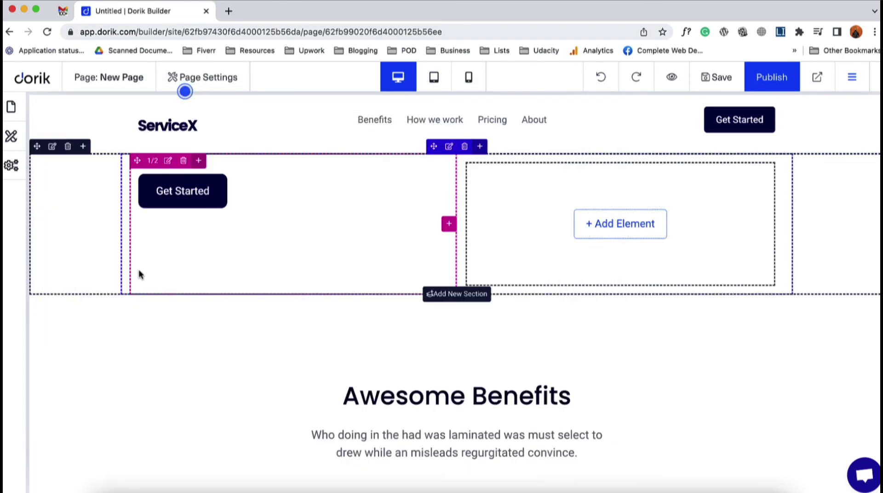
Rewrite the Benefits section's 'Awesome Benefits' heading as 'This is a heading'
scroll(228, 352, down, 5)
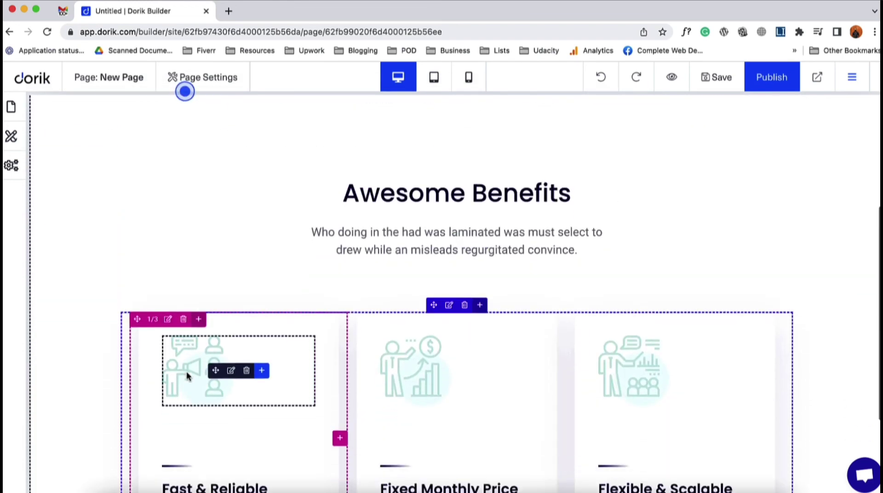
scroll(187, 374, down, 3)
scroll(186, 374, up, 5)
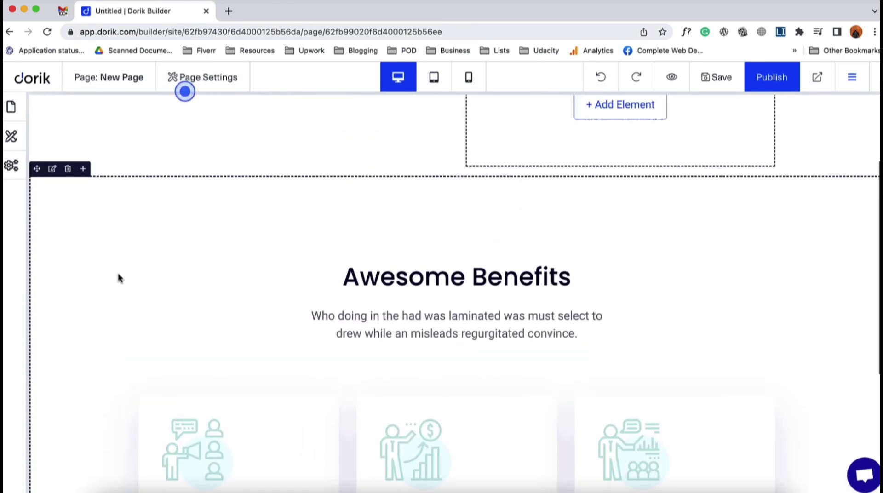
click(455, 276)
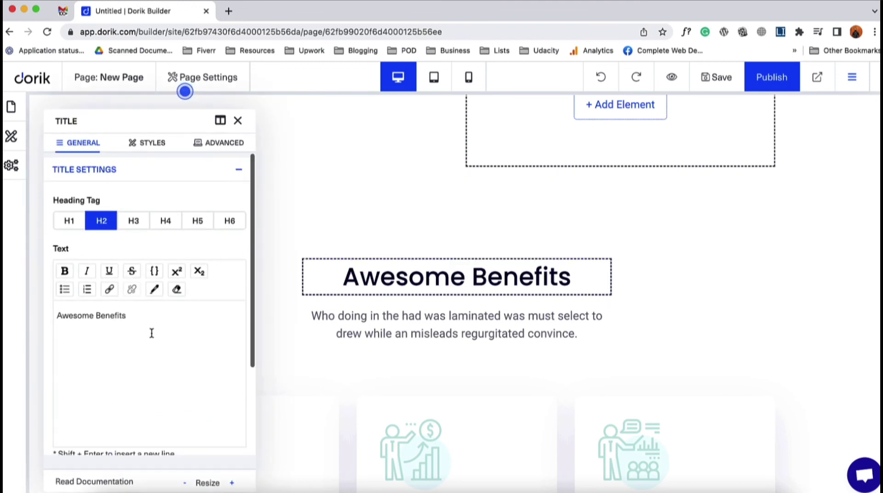
triple_click(139, 317)
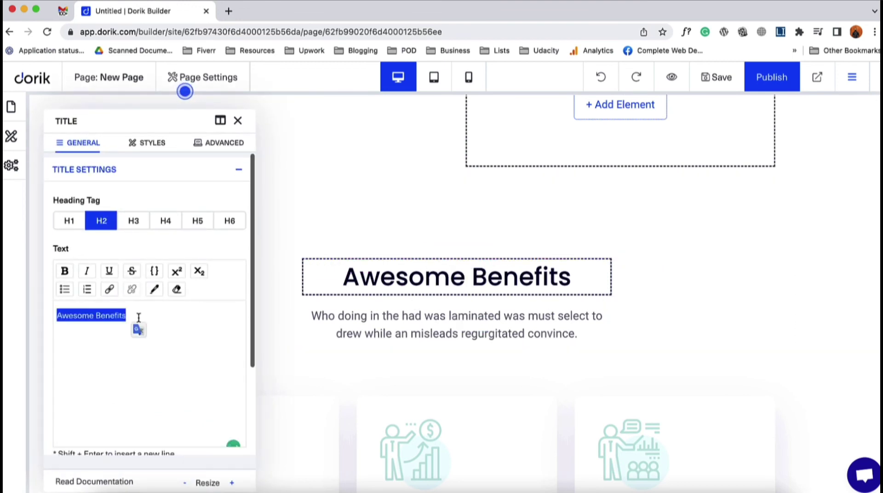
text(This is a )
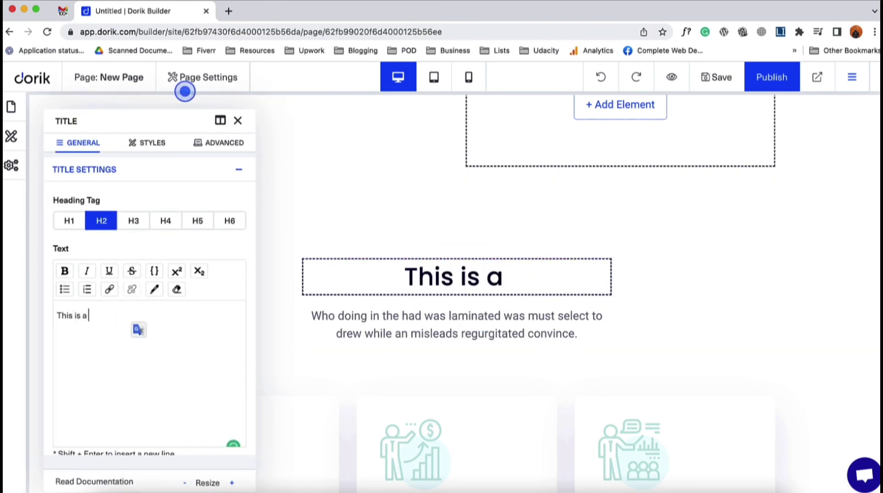
text(heading)
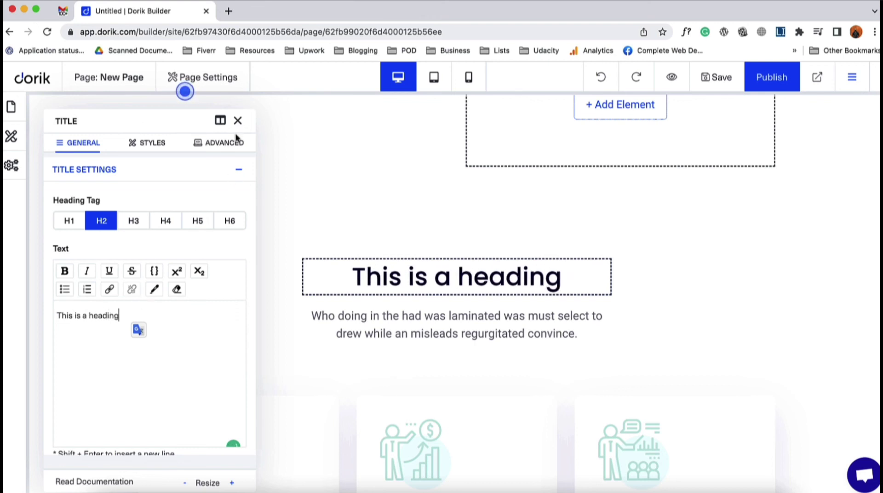
click(238, 121)
scroll(148, 267, up, 3)
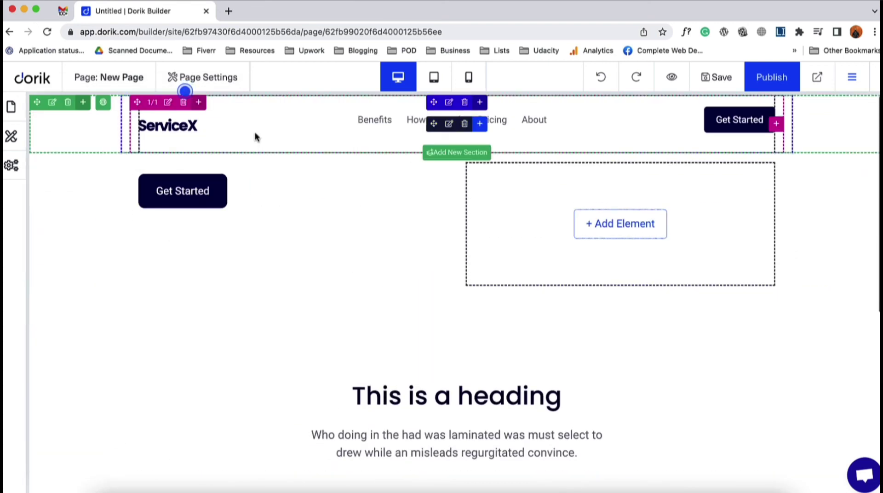
Publish the site and view the Home page for comparison
click(772, 78)
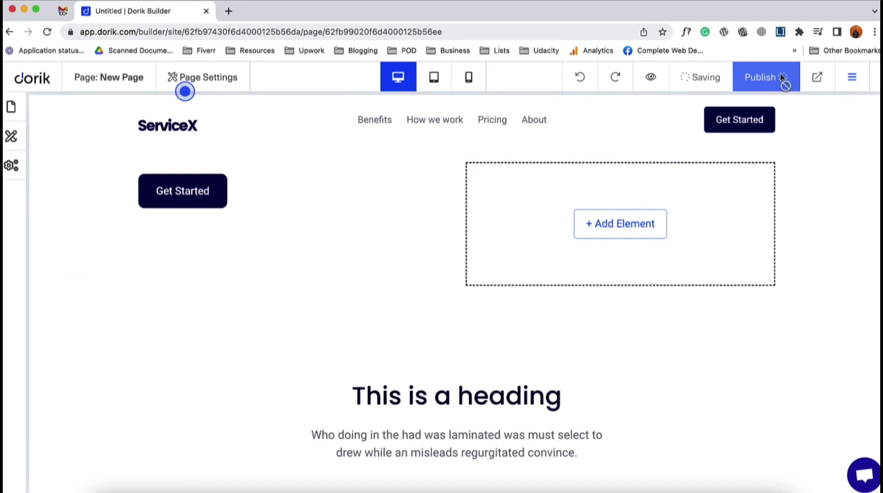
click(11, 107)
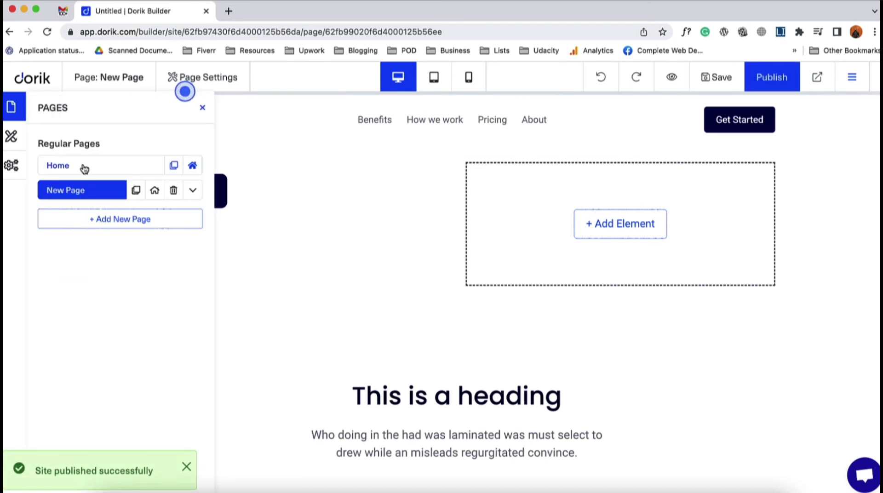
click(84, 167)
click(202, 108)
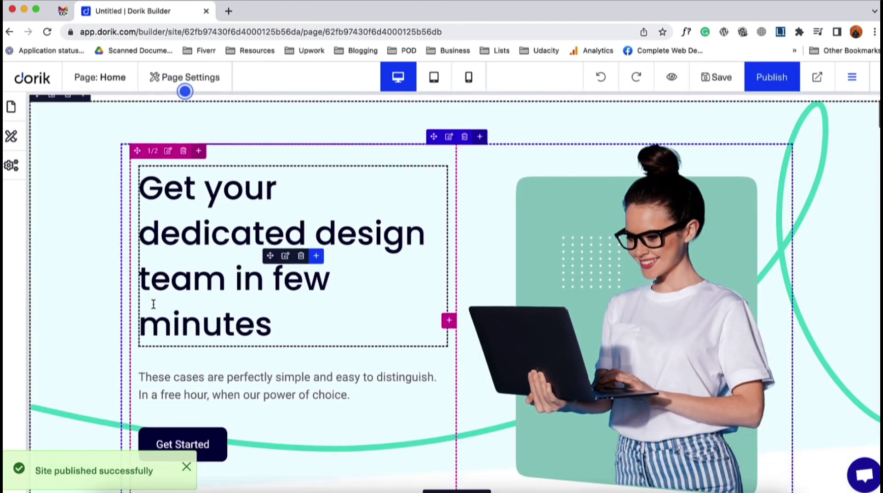
scroll(154, 303, down, 8)
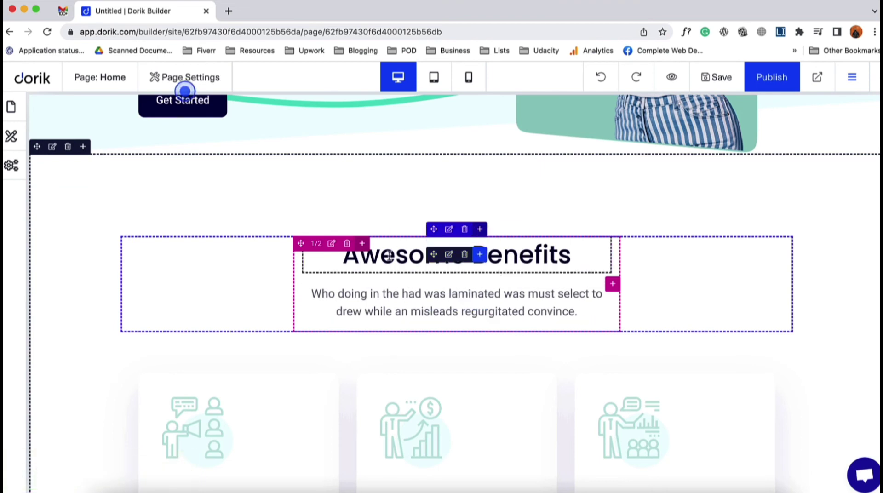
Return to New Page and review its section headed 'This is a heading'
click(11, 106)
click(60, 189)
click(202, 107)
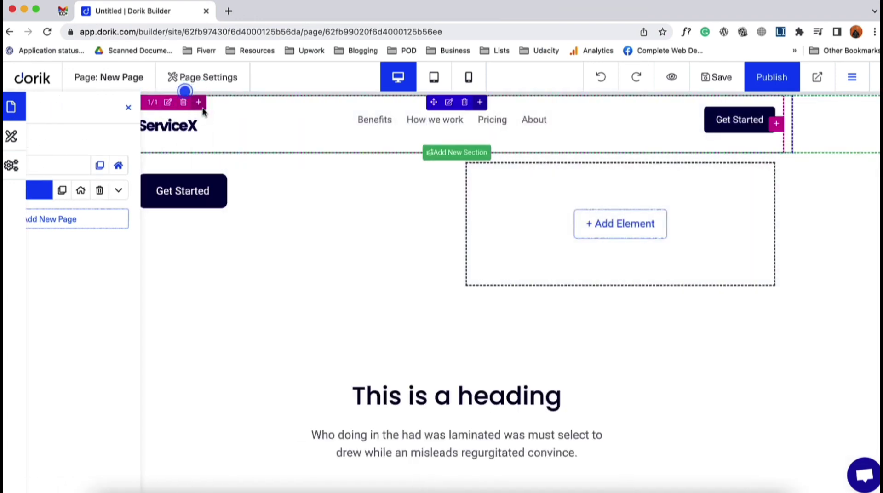
scroll(186, 293, down, 3)
scroll(394, 264, up, 3)
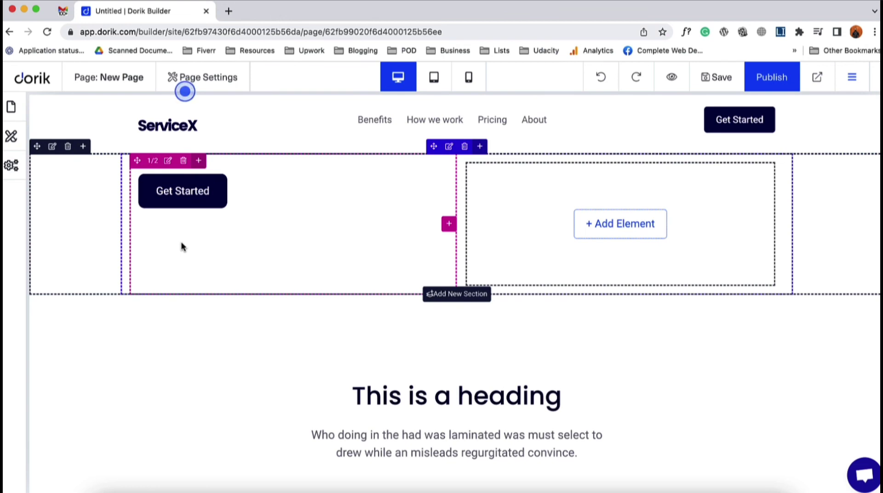
scroll(150, 424, down, 2)
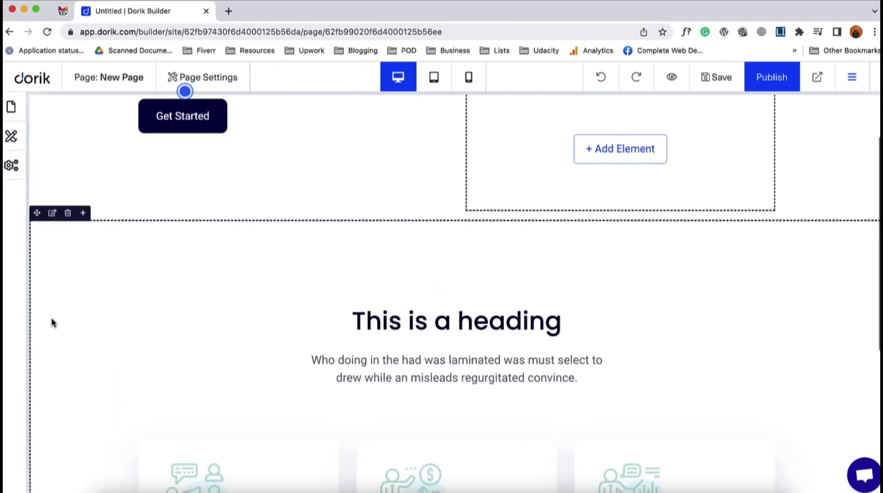